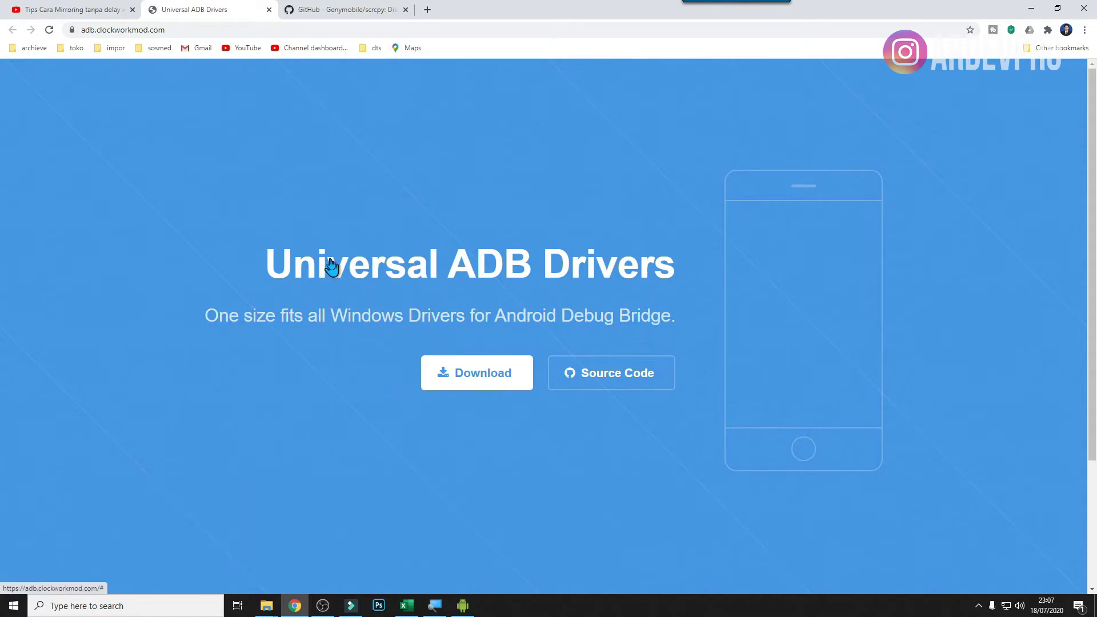
Review the introduction and feature list of the scrcpy README on its GitHub page
click(342, 16)
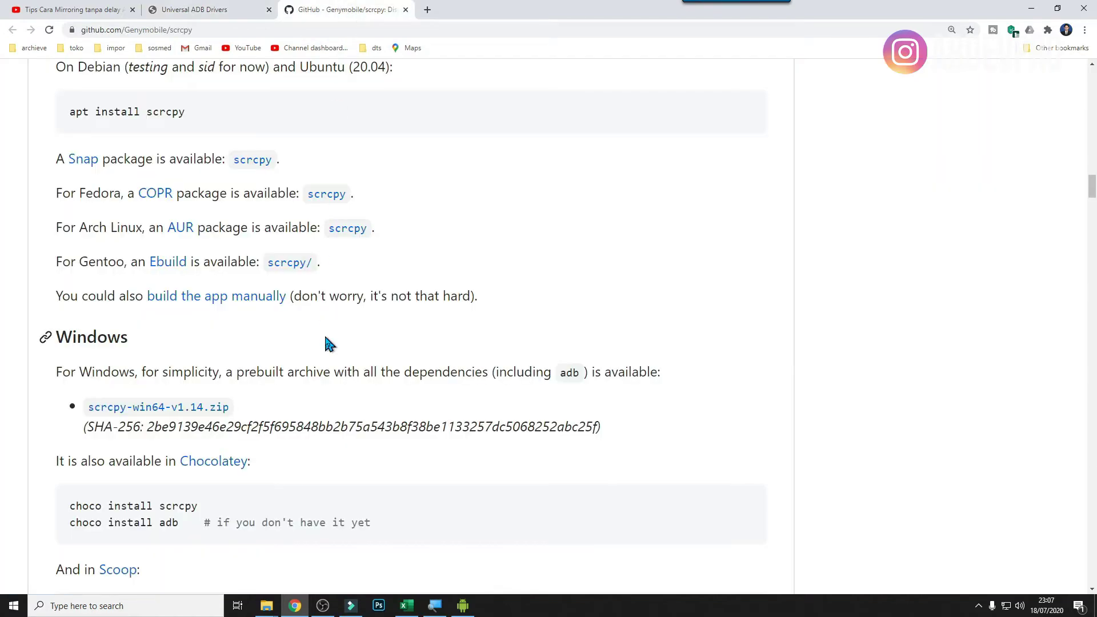
scroll(326, 343, up, 8)
scroll(330, 343, up, 13)
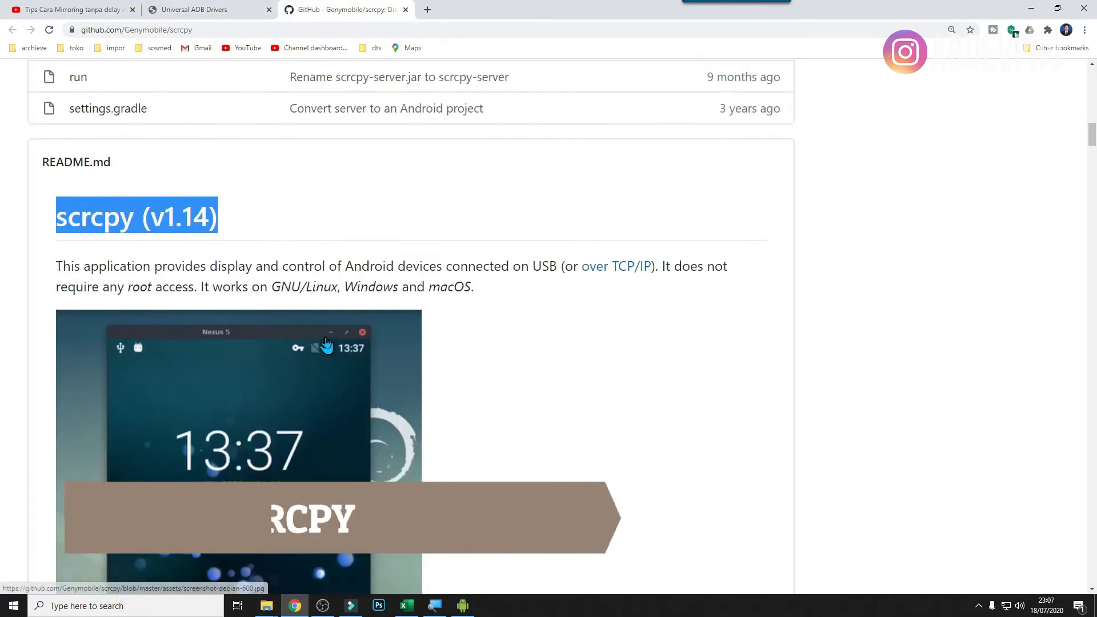
click(177, 291)
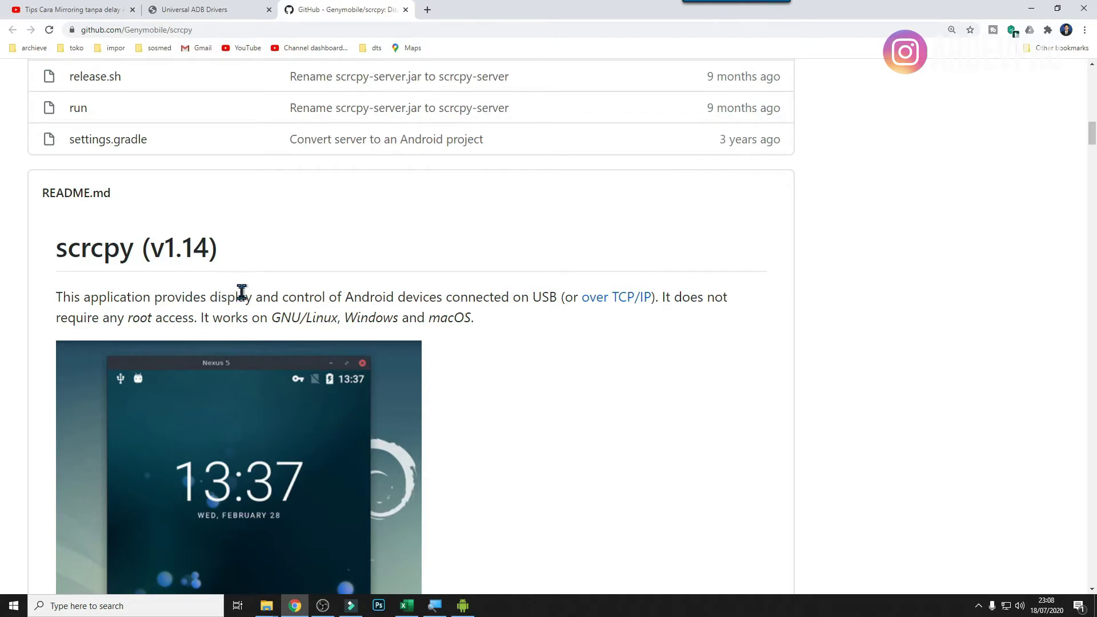
scroll(246, 291, down, 2)
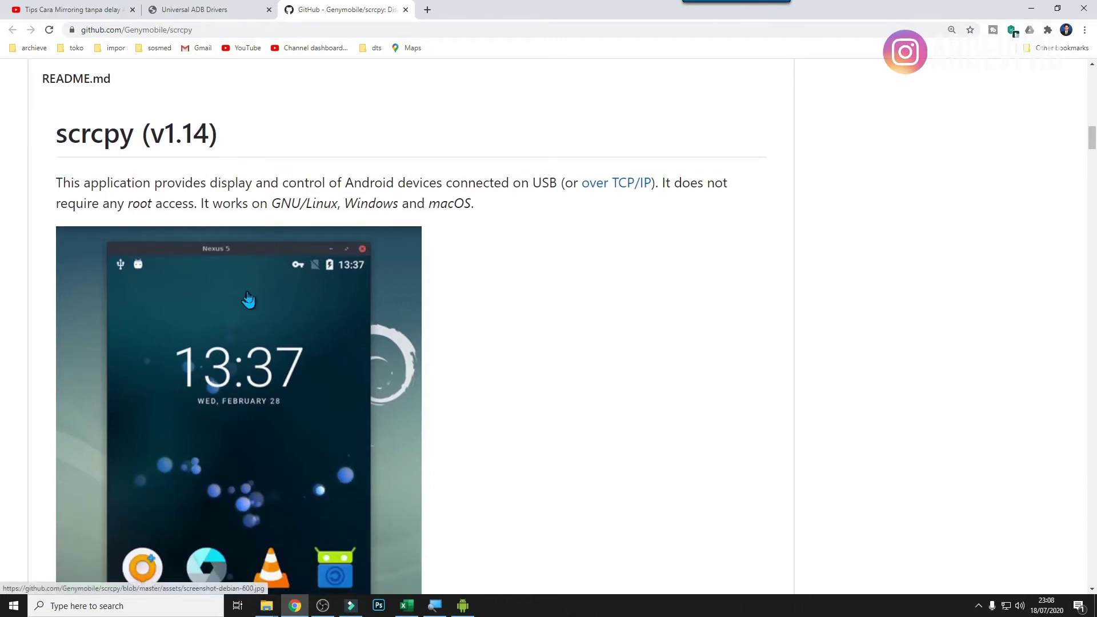
scroll(247, 297, down, 1)
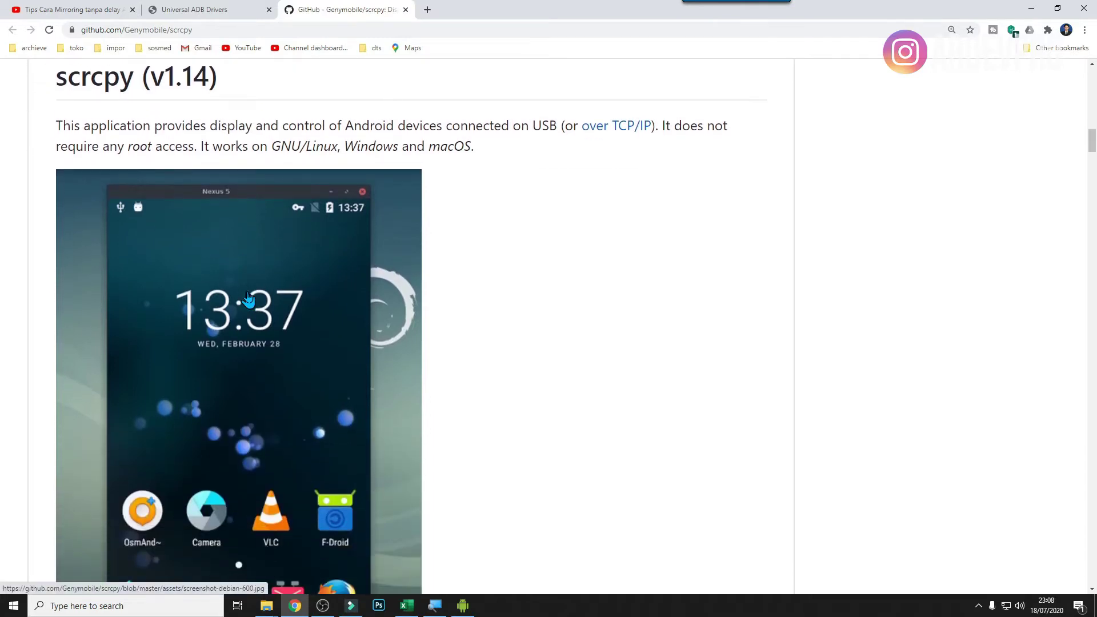
scroll(247, 297, down, 3)
scroll(249, 303, down, 3)
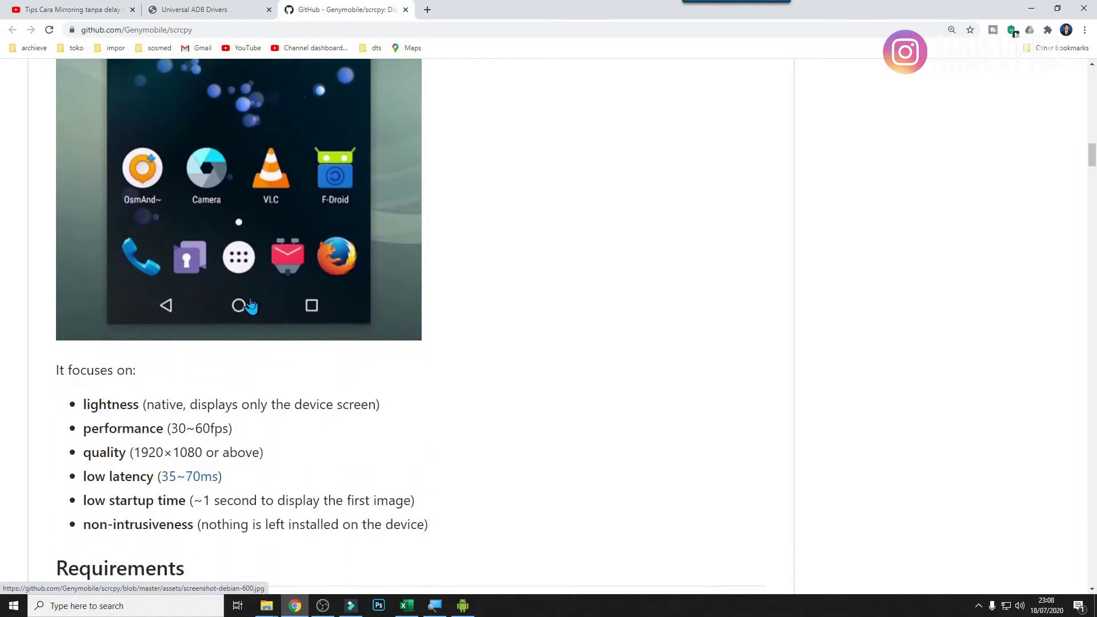
Examine the requirements and installation sections of the scrcpy README, including the Windows download archive
scroll(250, 307, down, 9)
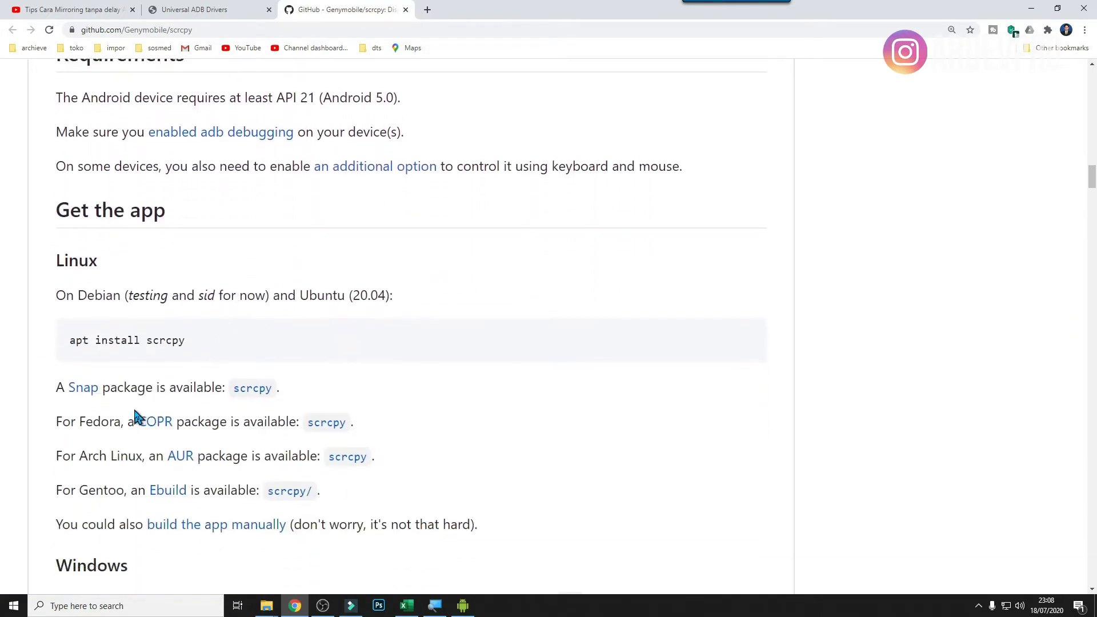
scroll(115, 470, down, 3)
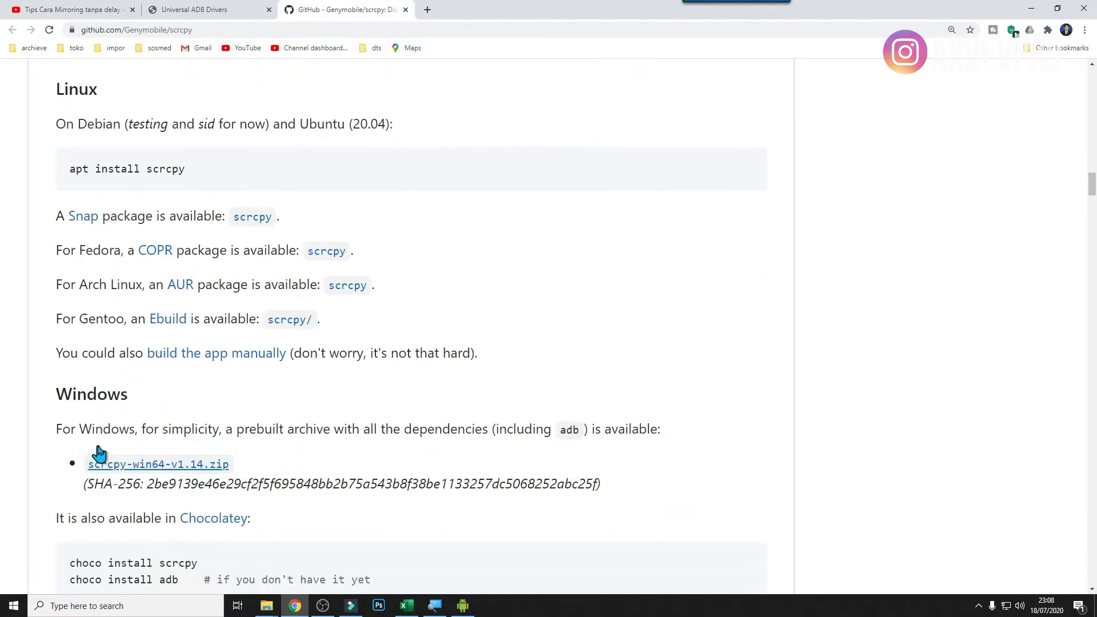
scroll(122, 421, down, 6)
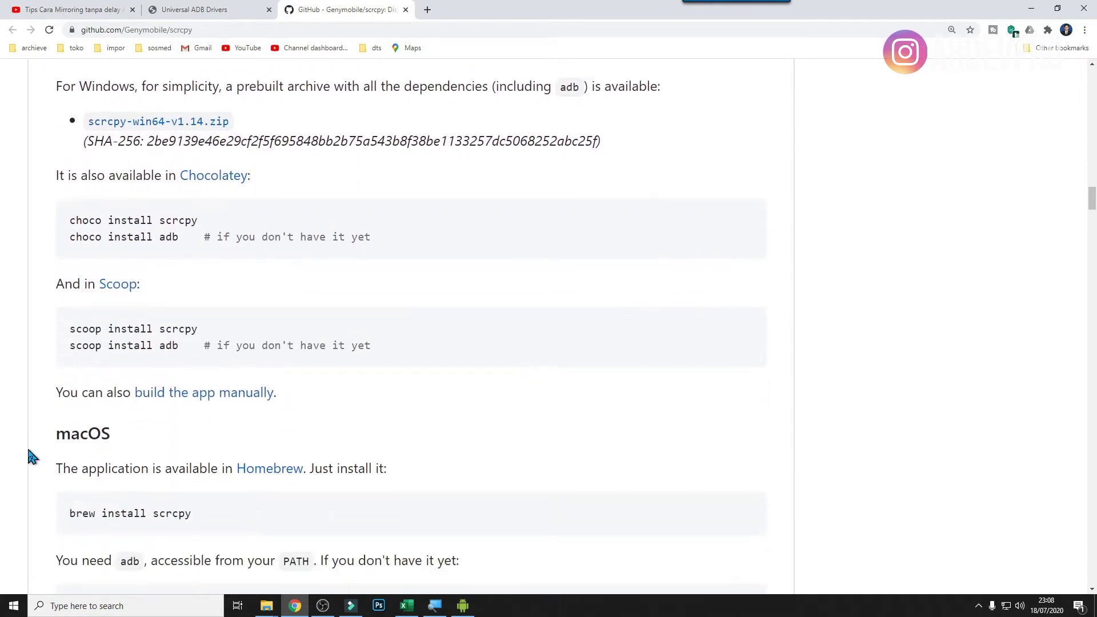
scroll(183, 440, up, 2)
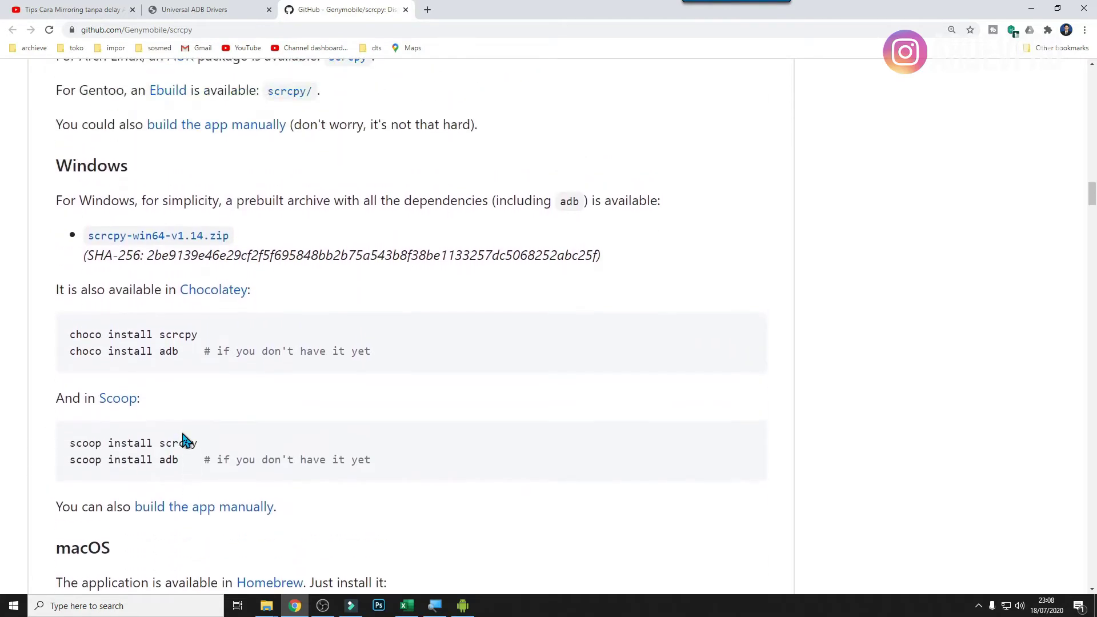
scroll(180, 429, up, 1)
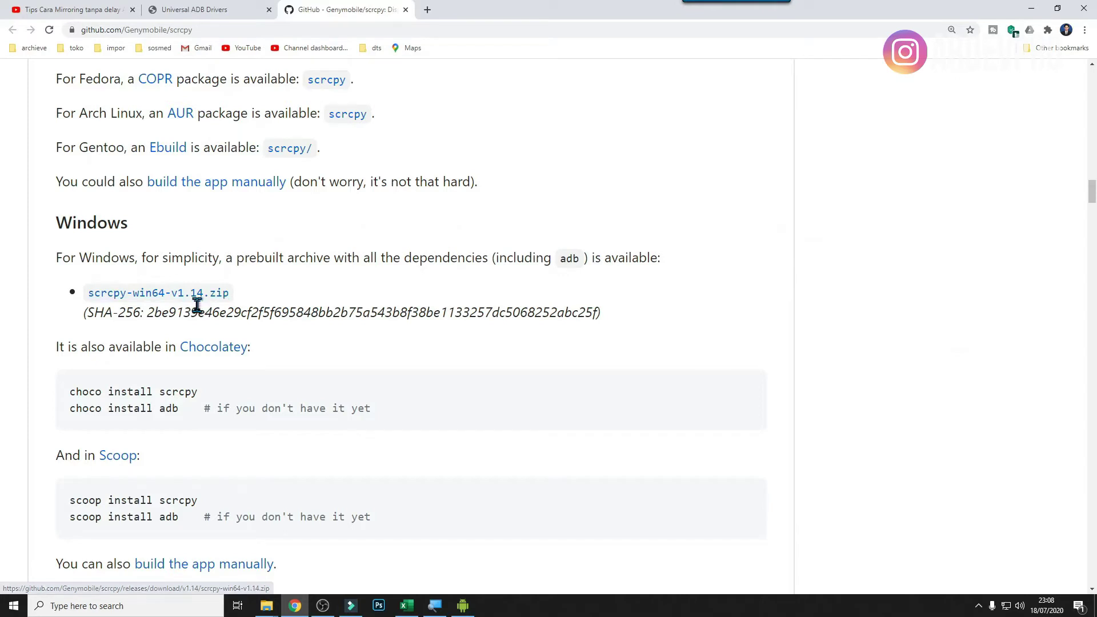
In File Explorer, extract the scrcpy-win64-v1.14 archive within the D: Downloads folder and open the scrcpy-win64-v1.14 folder
mouse_move(272, 611)
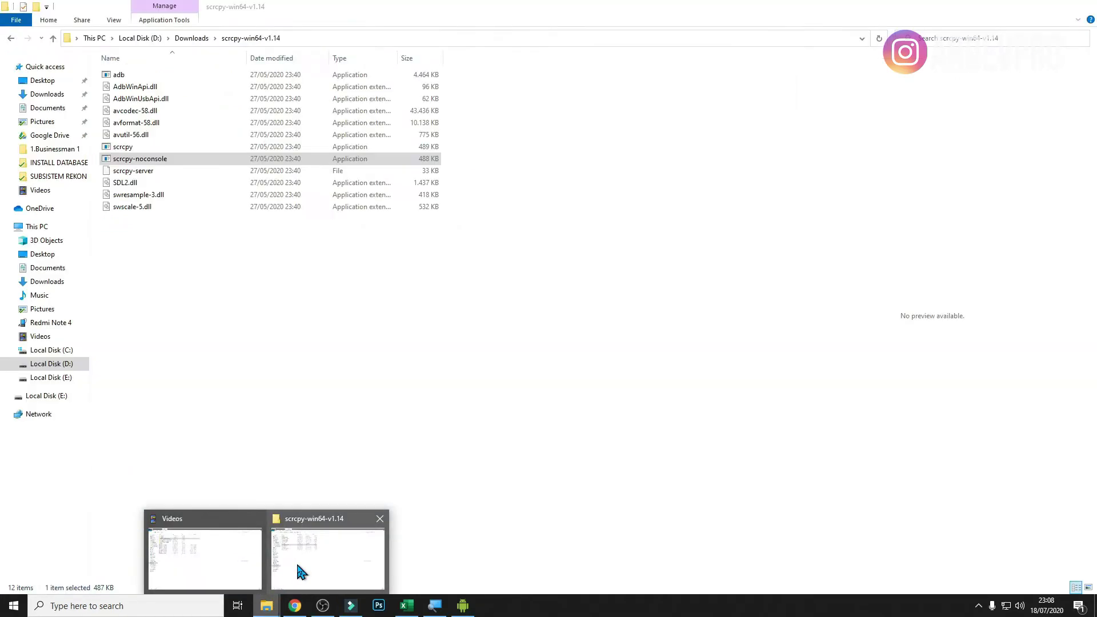
click(295, 561)
click(191, 40)
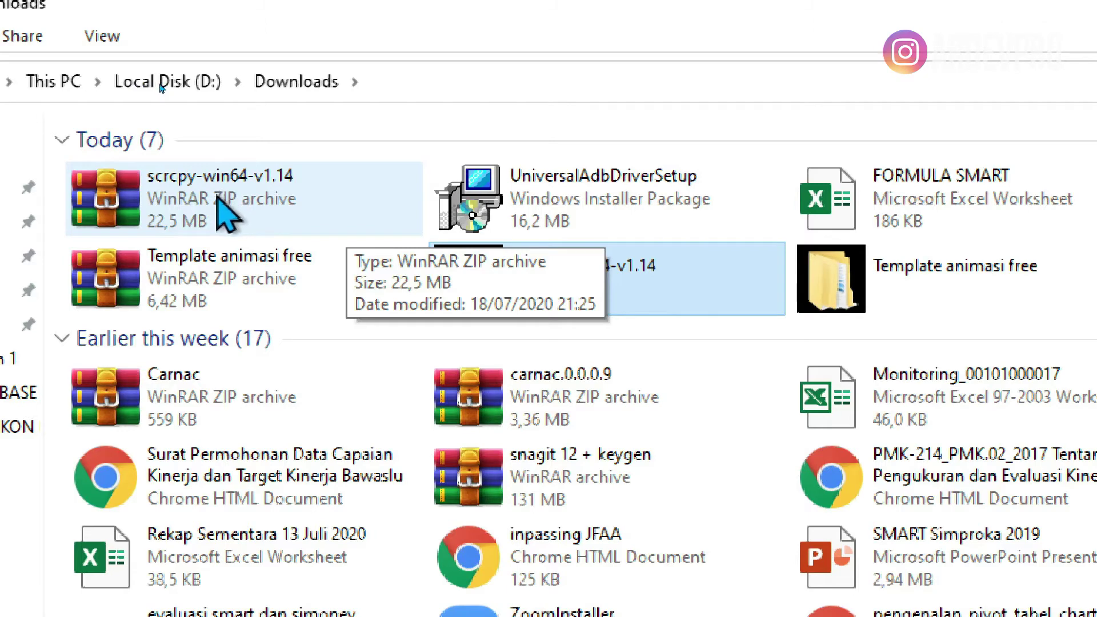
right_click(228, 212)
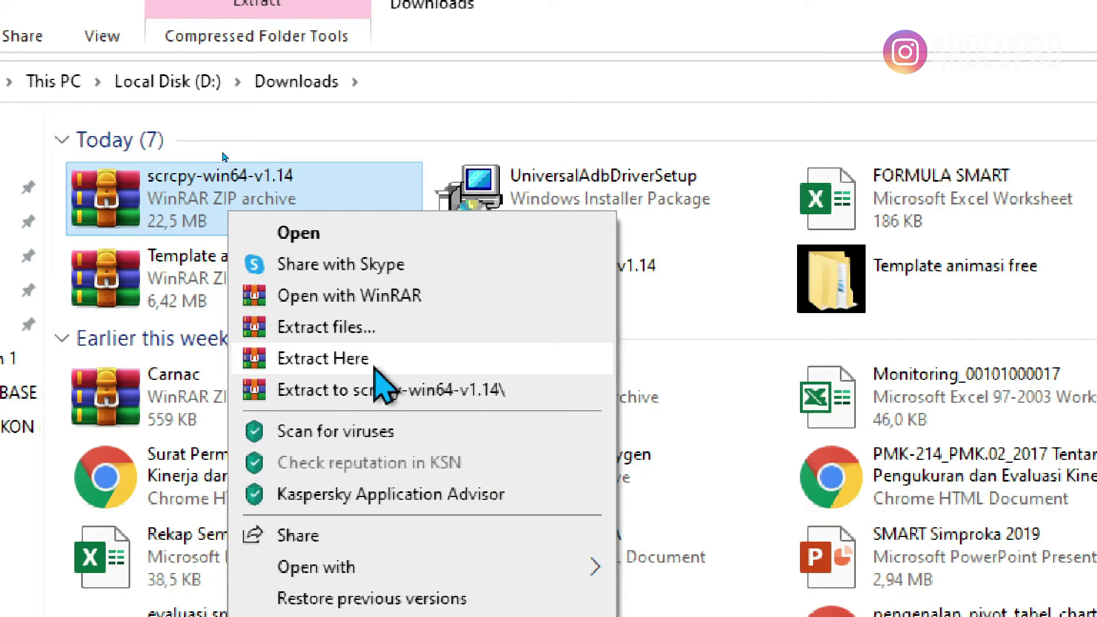
click(374, 360)
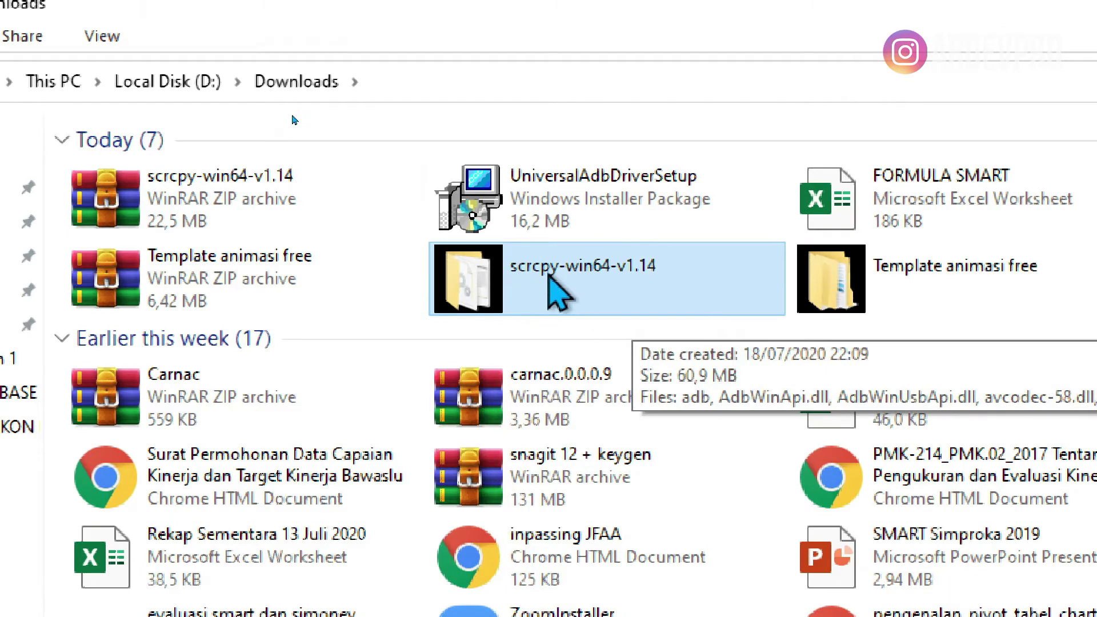
double_click(548, 277)
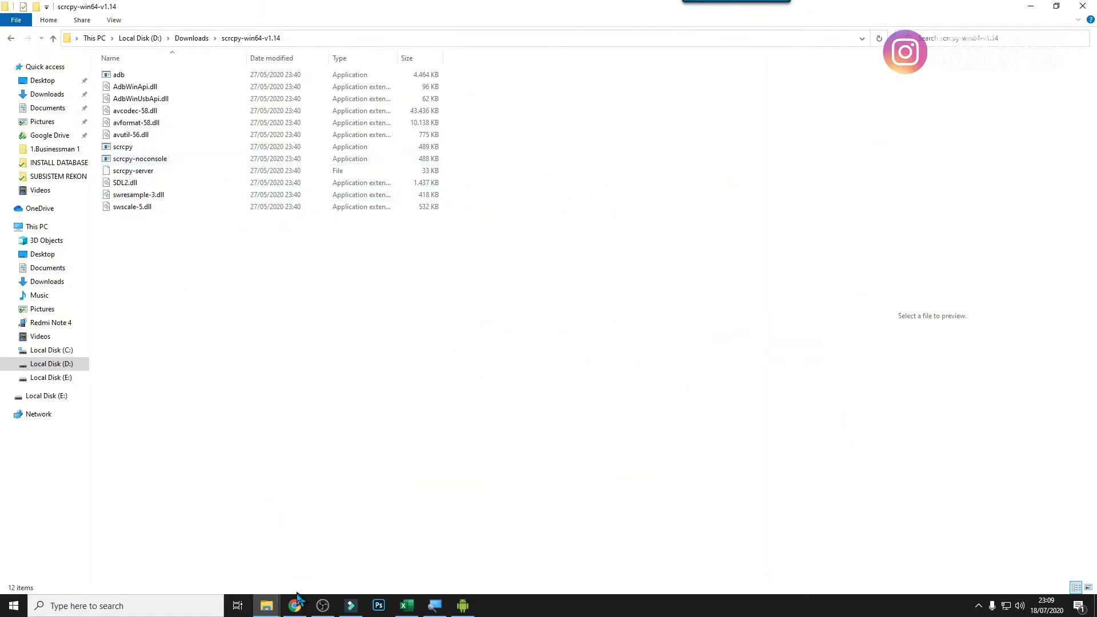
Switch to Chrome and revisit the Universal ADB Drivers page and the upper part of the scrcpy README
click(296, 604)
click(213, 13)
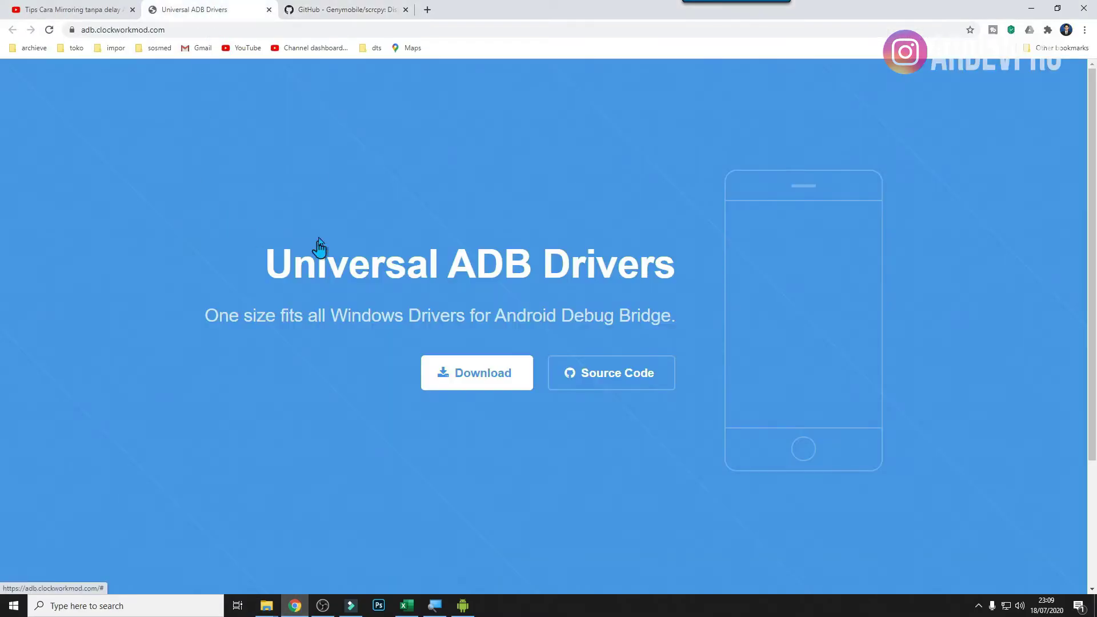
click(339, 10)
scroll(309, 171, up, 10)
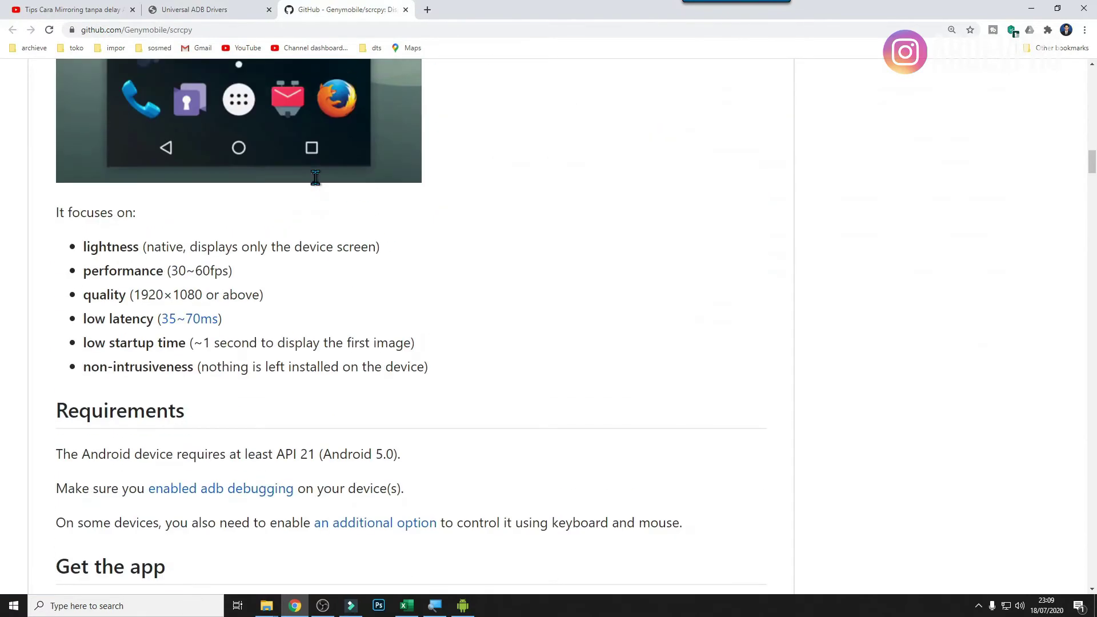
scroll(315, 178, up, 8)
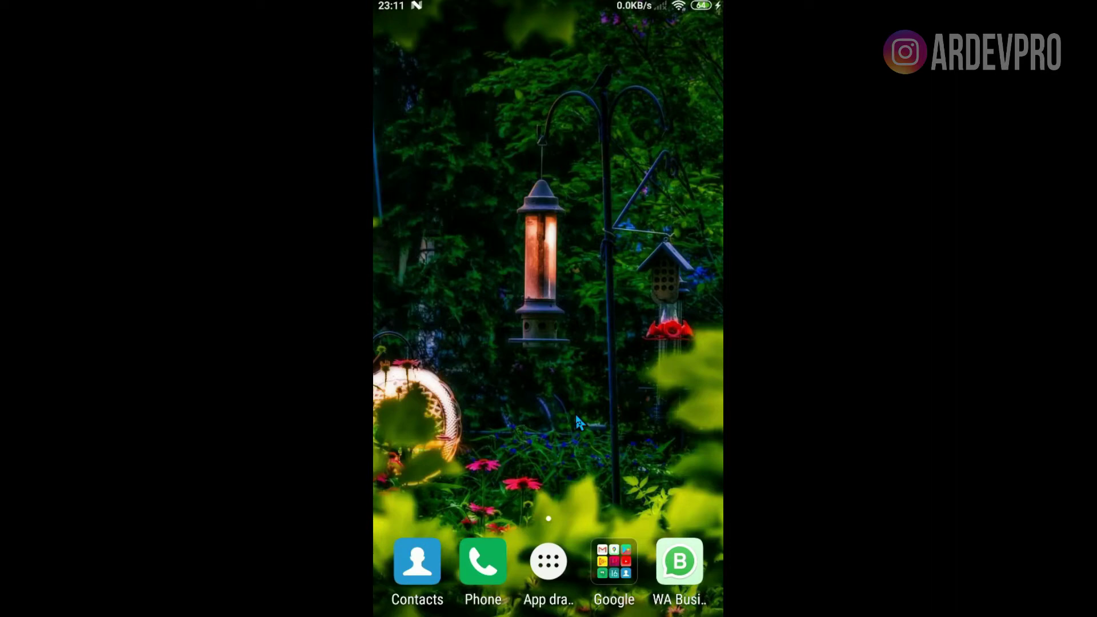
On the mirrored phone, open the About phone settings and tap the MIUI version repeatedly to unlock developer mode
key(ctrl+n)
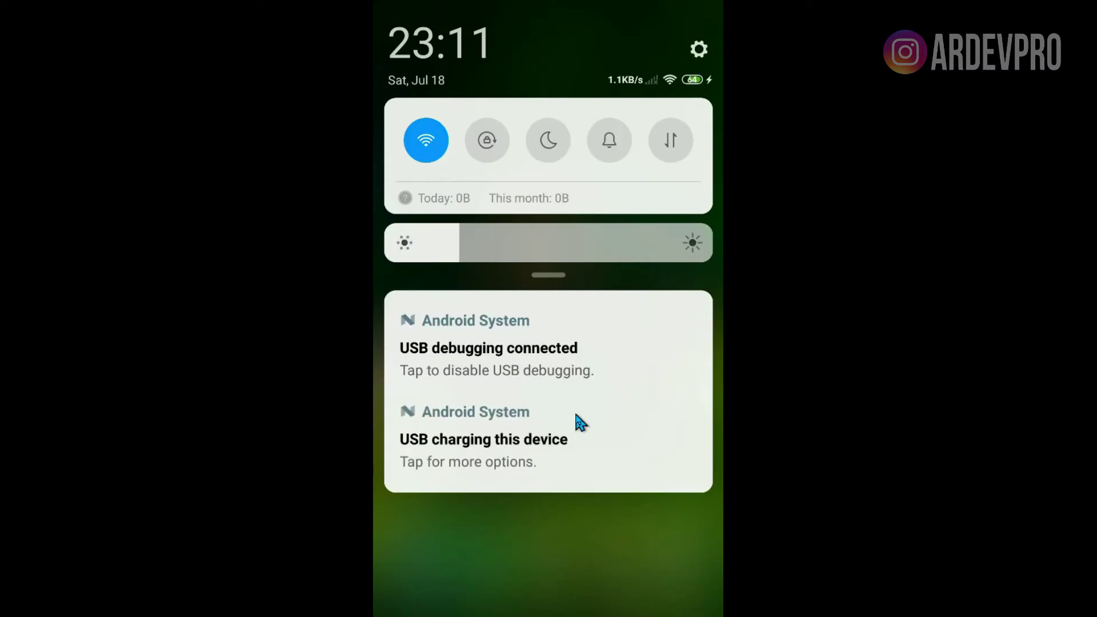
click(699, 50)
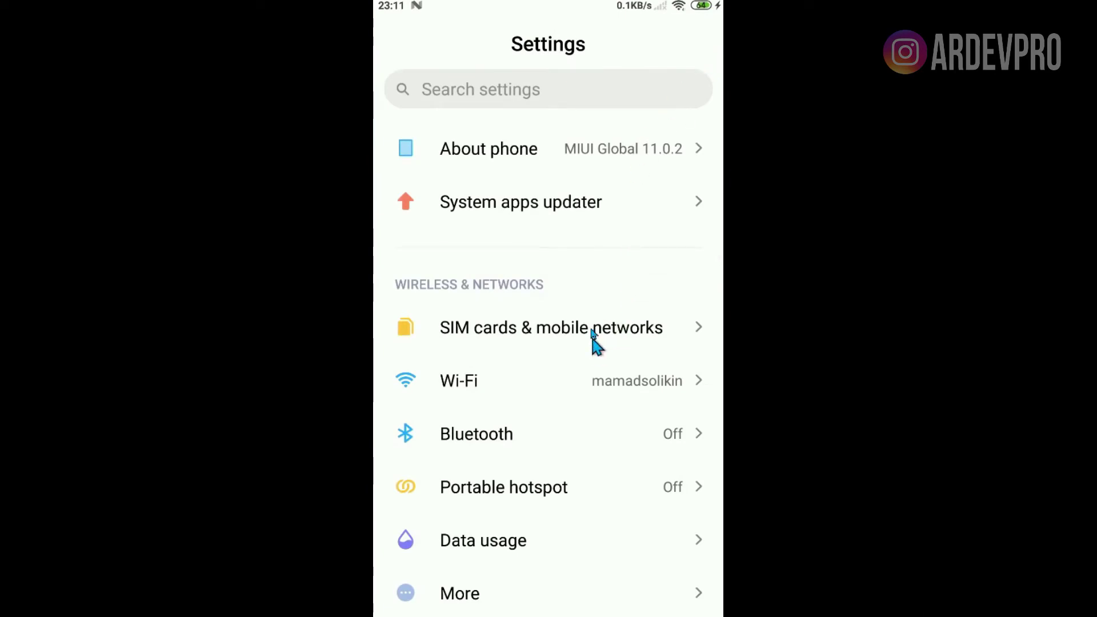
click(596, 148)
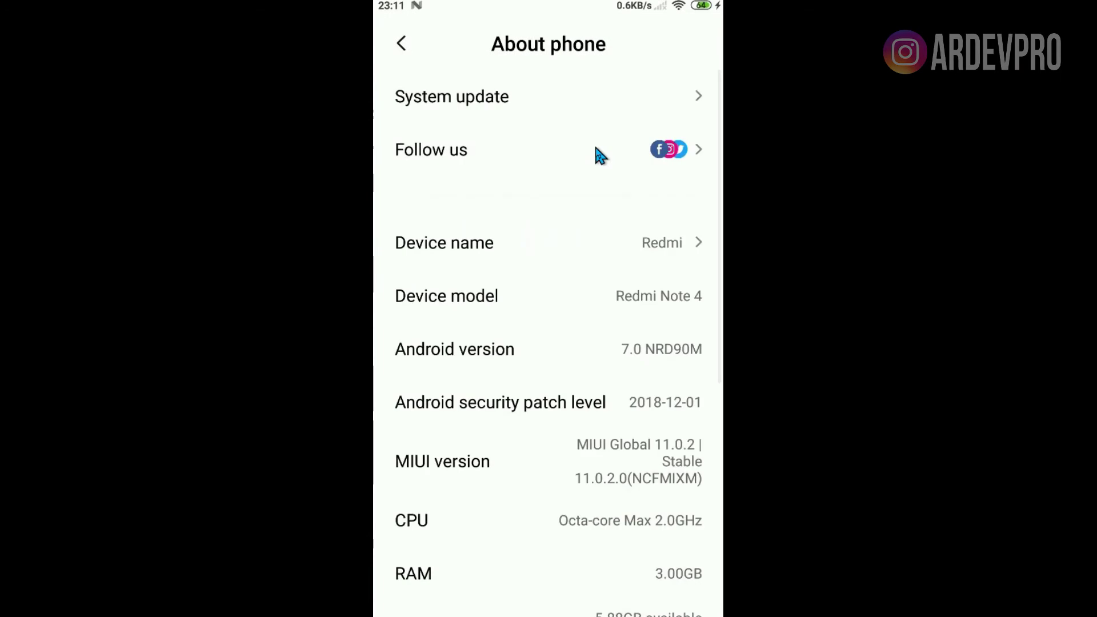
click(578, 465)
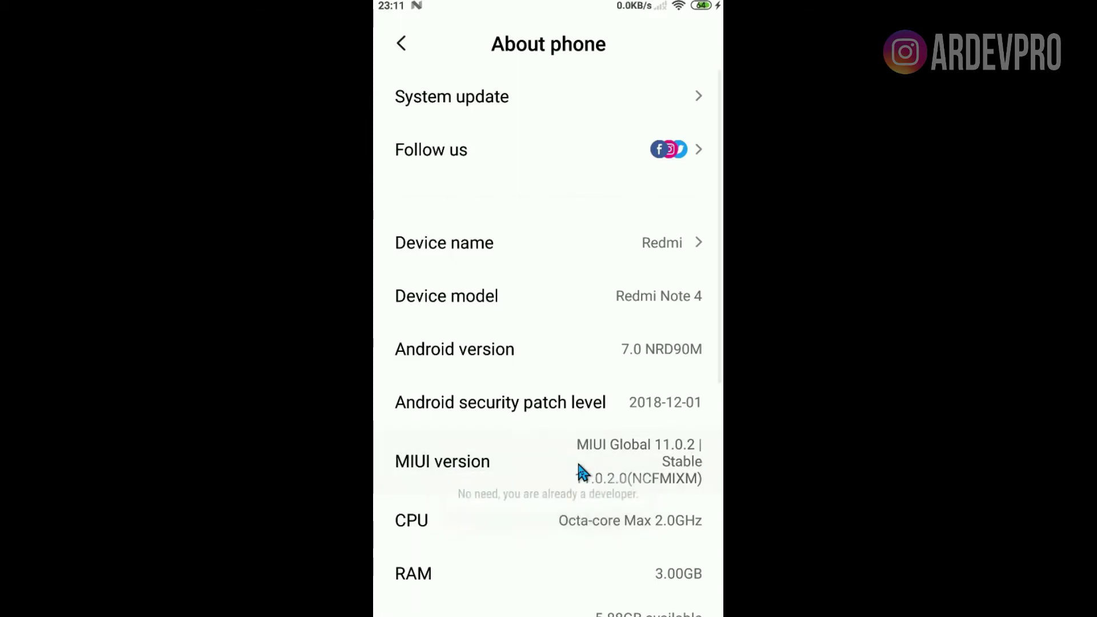
click(578, 465)
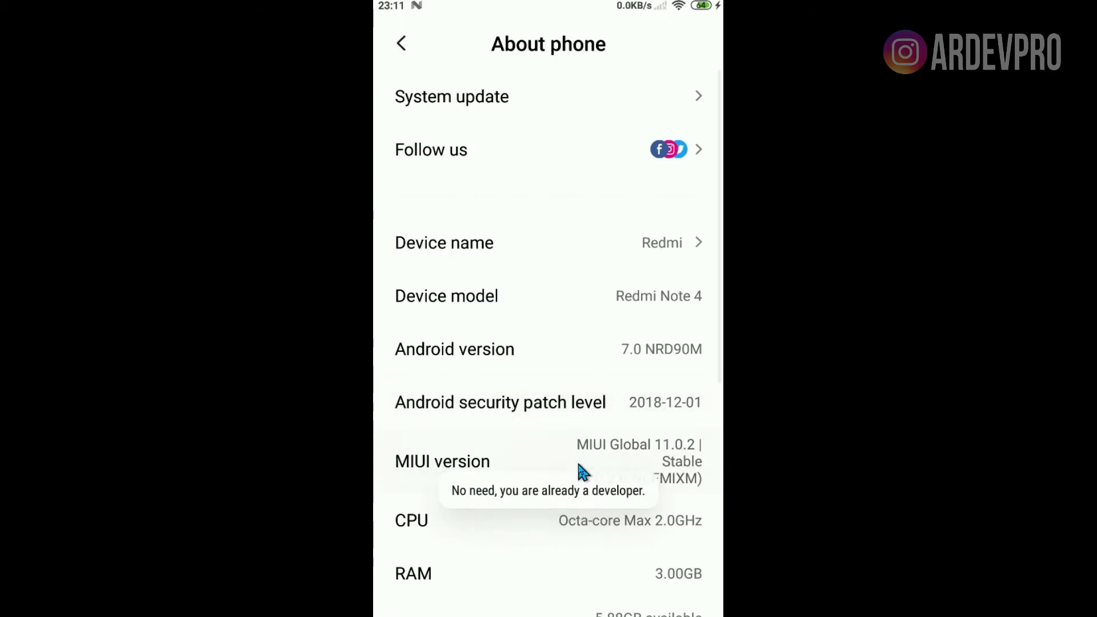
click(578, 465)
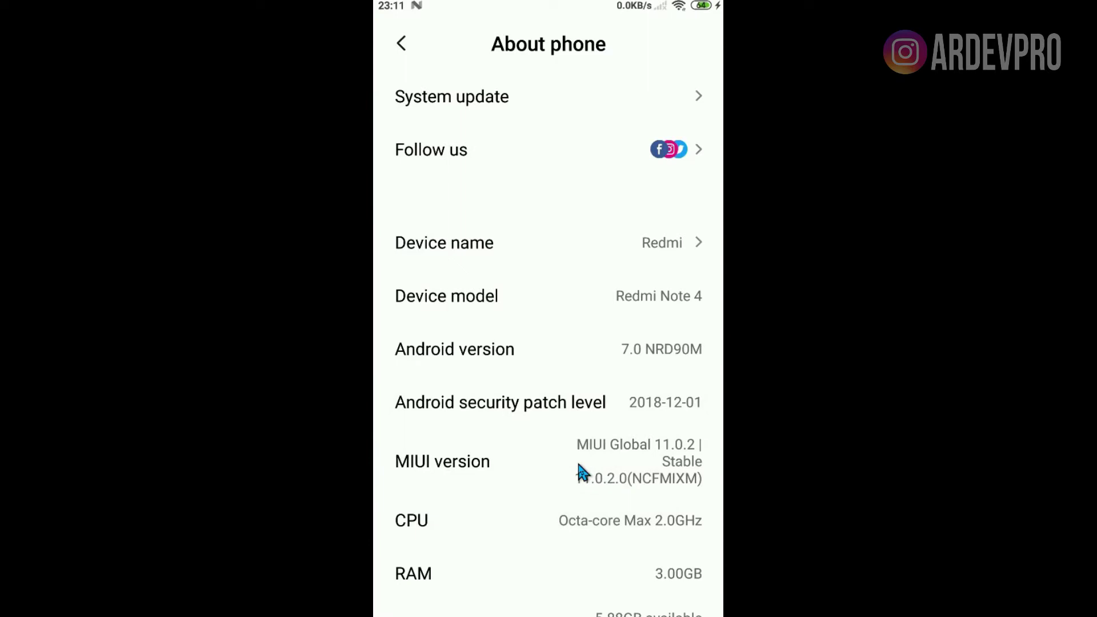
Open Developer options under the phone's Additional settings and look through the available options
click(403, 44)
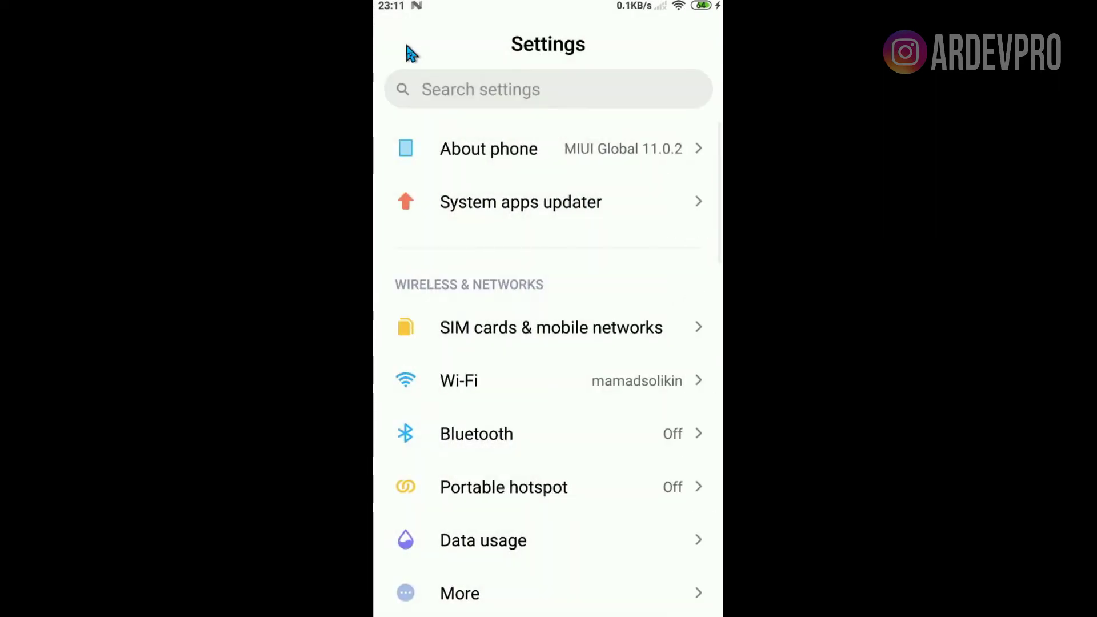
scroll(407, 46, down, 10)
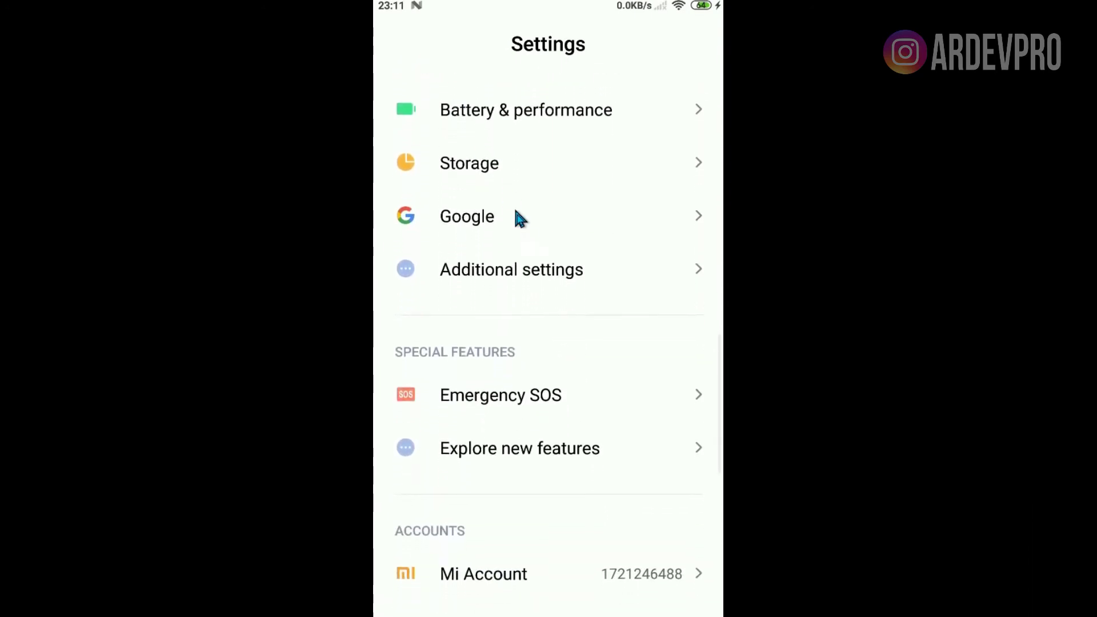
click(595, 264)
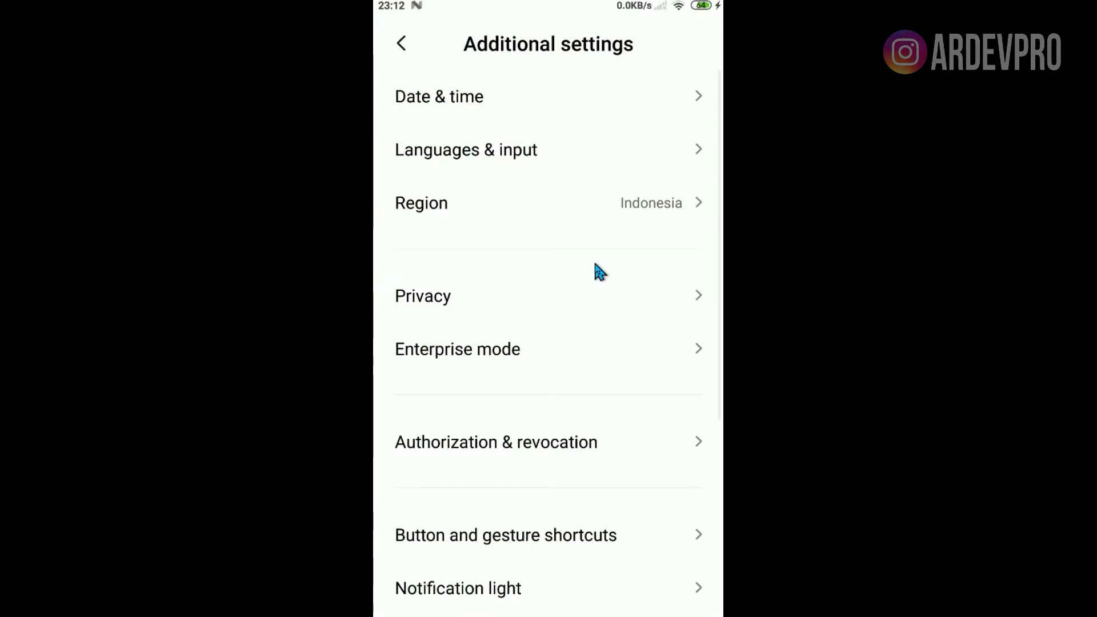
scroll(595, 265, down, 5)
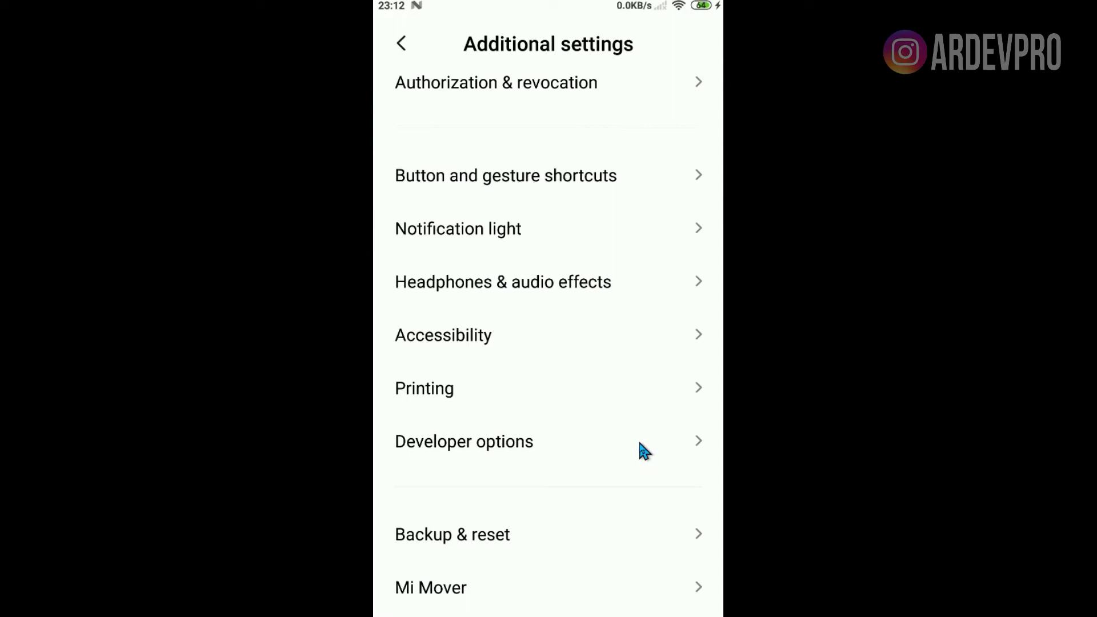
click(639, 444)
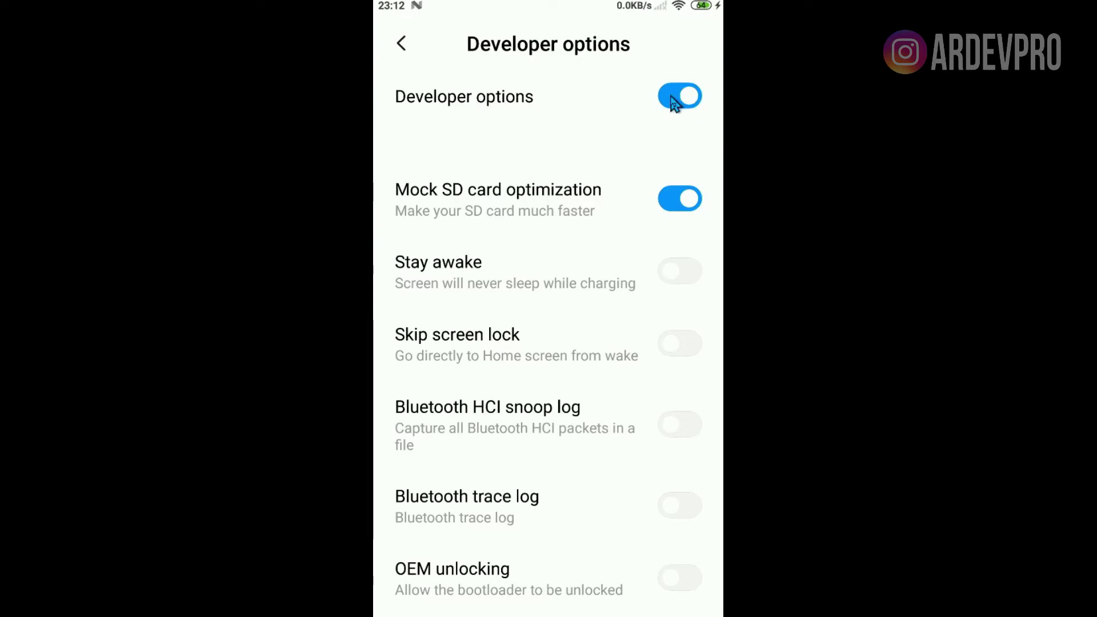
scroll(674, 103, down, 10)
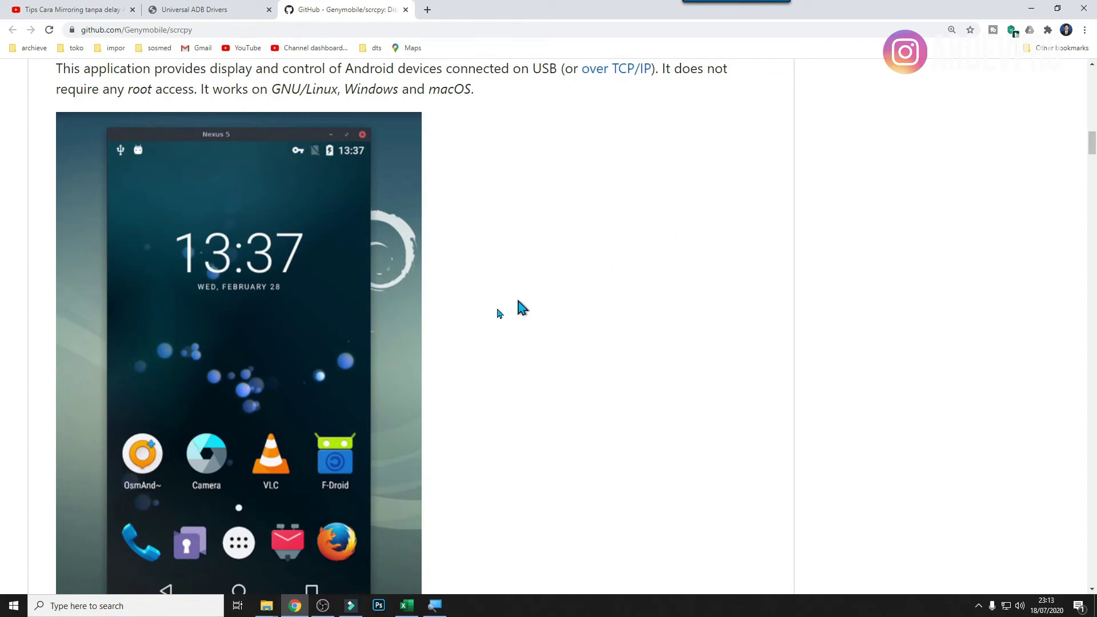
Switch to the scrcpy-win64-v1.14 folder in File Explorer, launch scrcpy-noconsole and browse the mirrored phone's app list
click(267, 606)
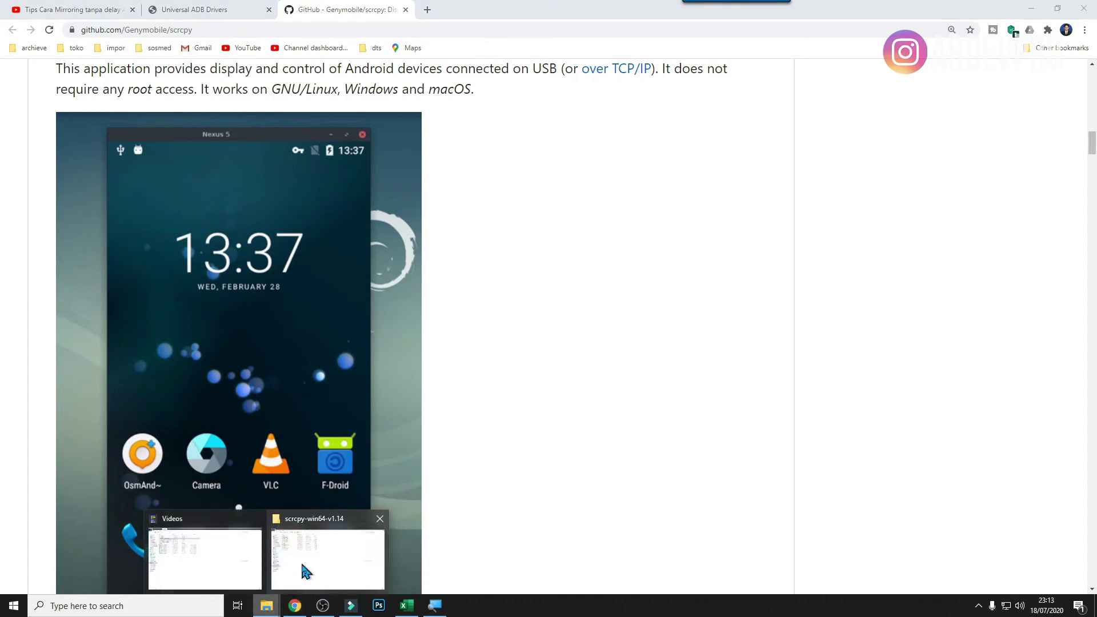
click(306, 570)
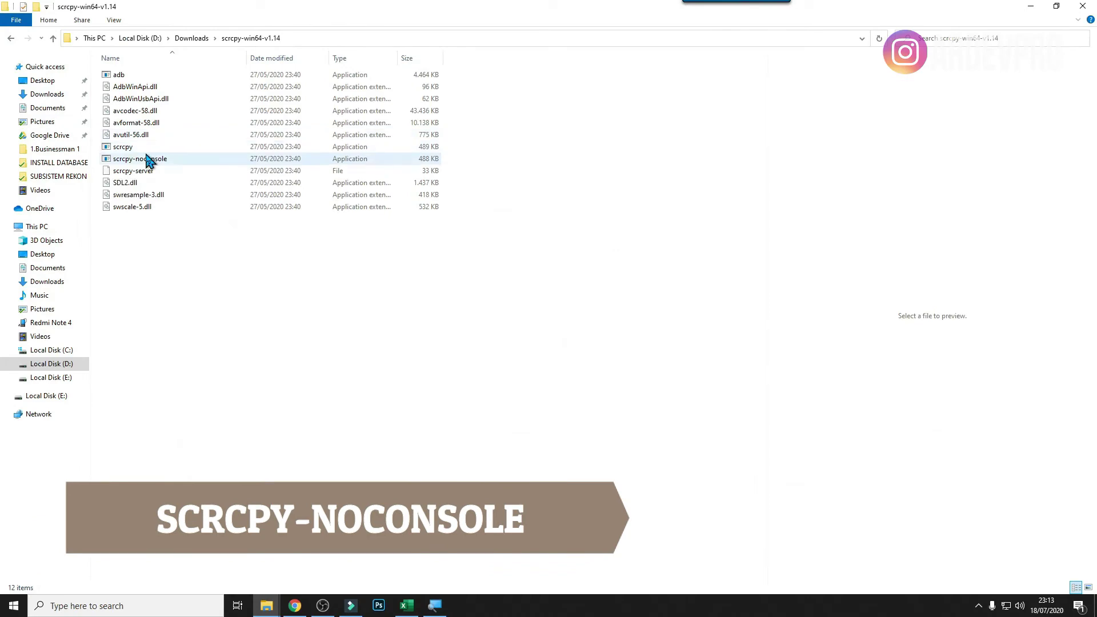
click(146, 154)
right_click(147, 154)
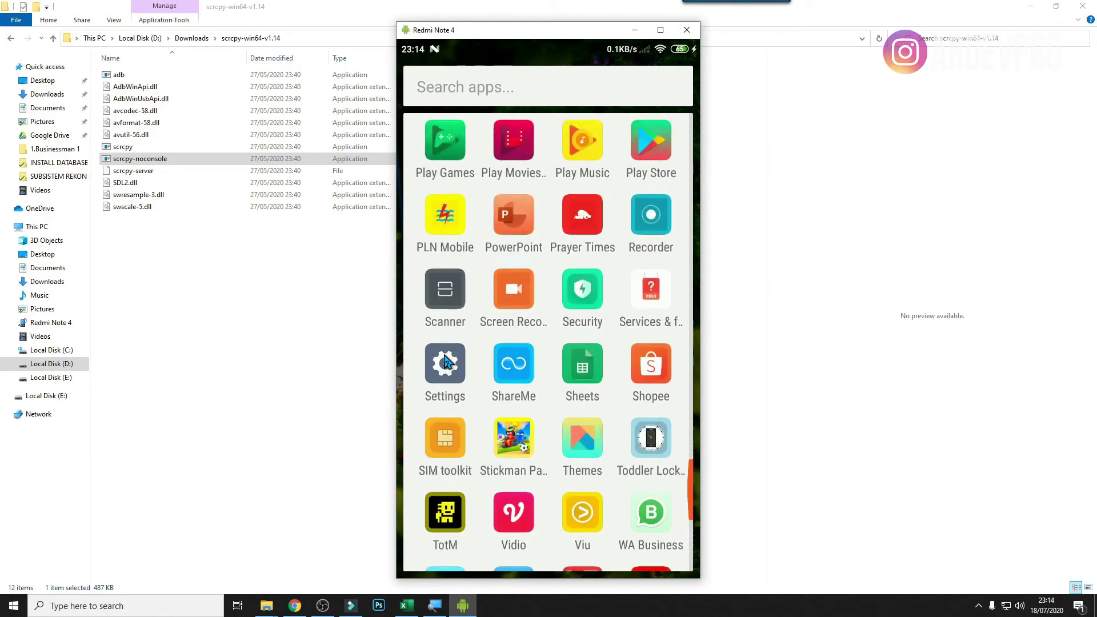
scroll(444, 356, down, 4)
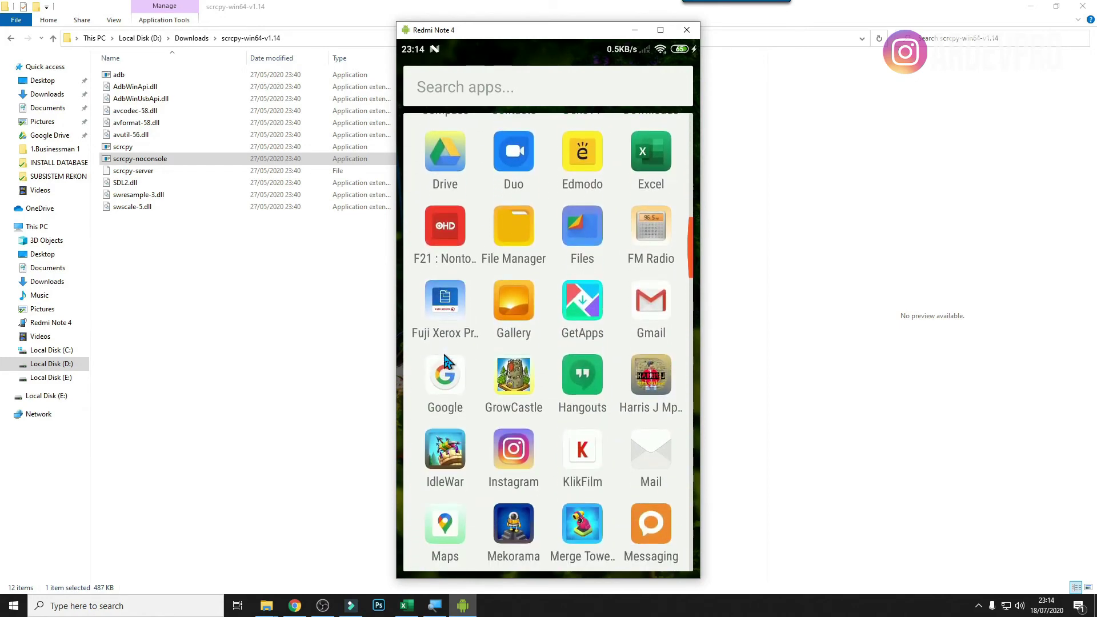
Look through the mirrored phone's app list as far as the Play Store apps and return toward its beginning
scroll(445, 356, down, 5)
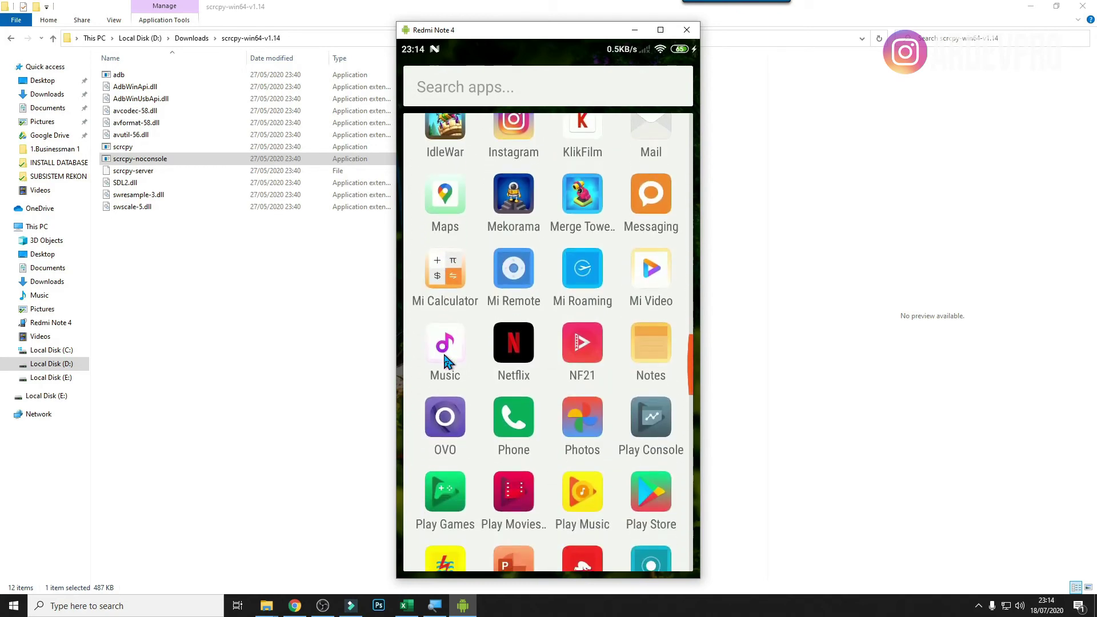
scroll(446, 361, up, 6)
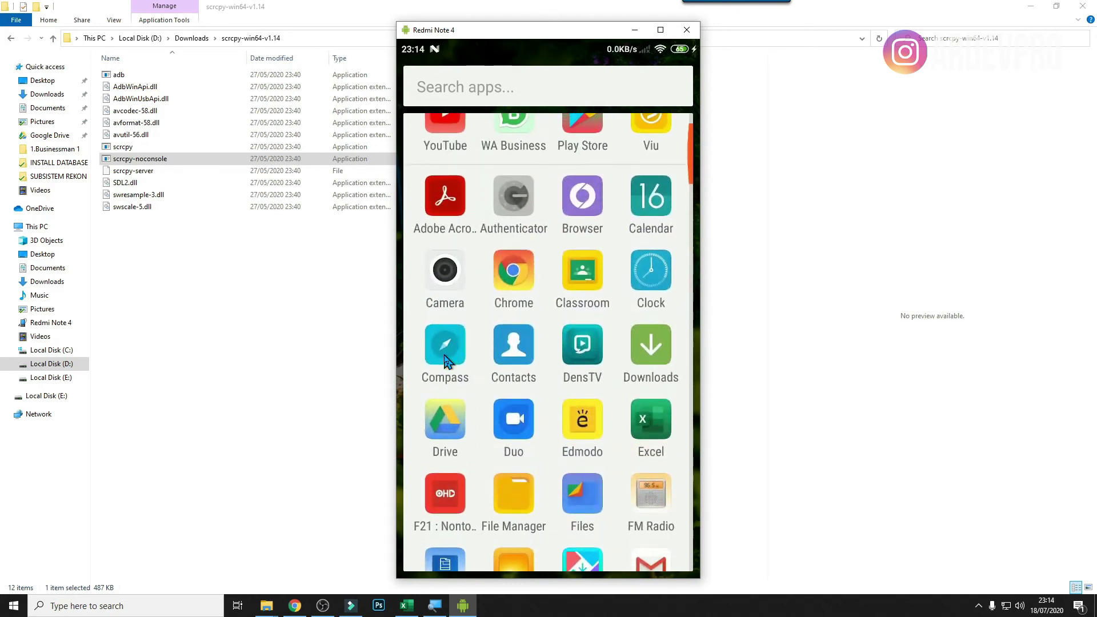
scroll(446, 361, up, 1)
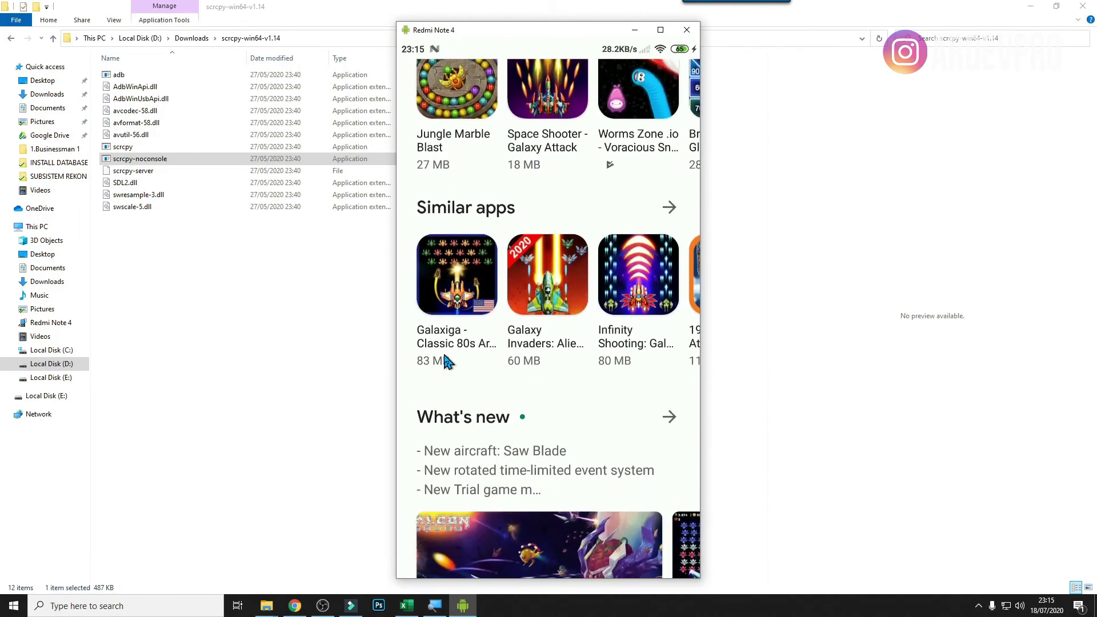
View the Galaxy Shooter - Falcon Squad page in the phone's Play Store and go back to the app list
scroll(446, 360, down, 5)
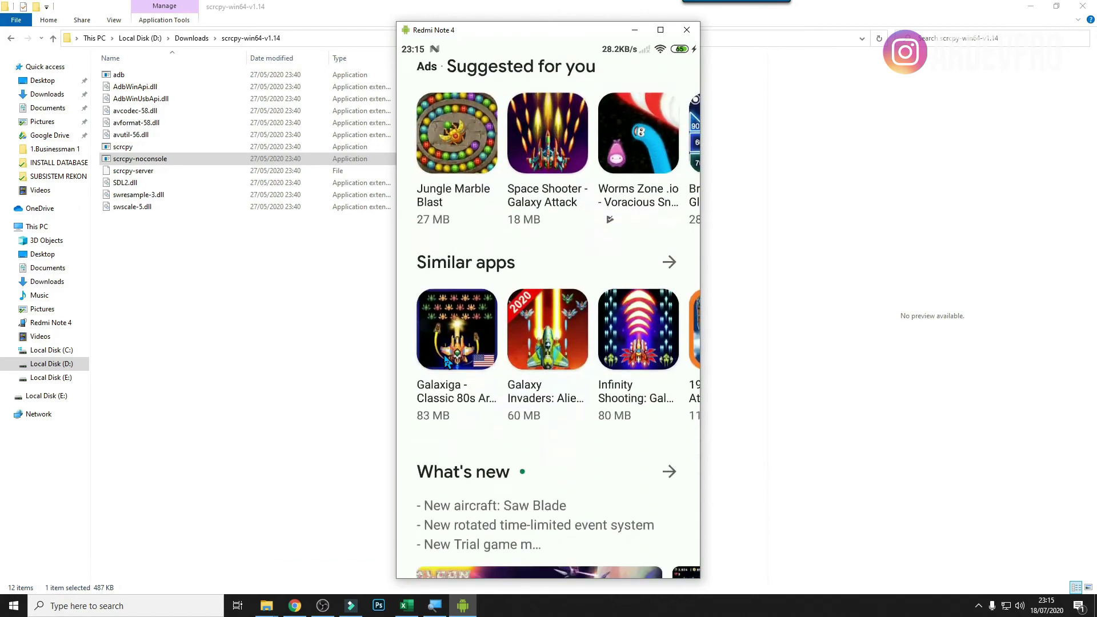
right_click(444, 355)
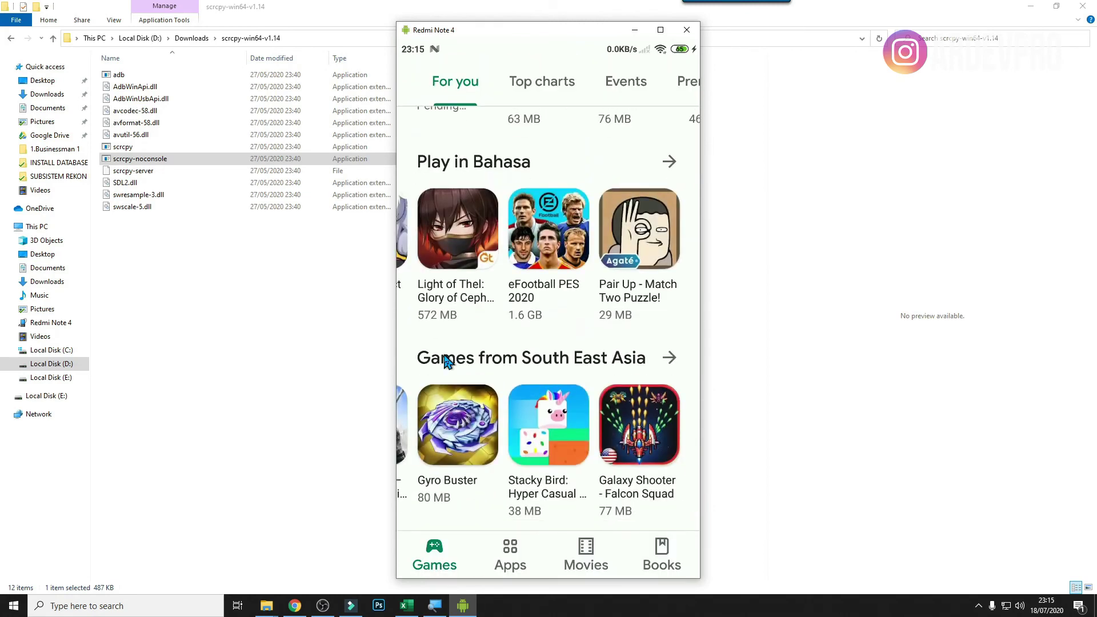
right_click(444, 355)
scroll(445, 356, down, 5)
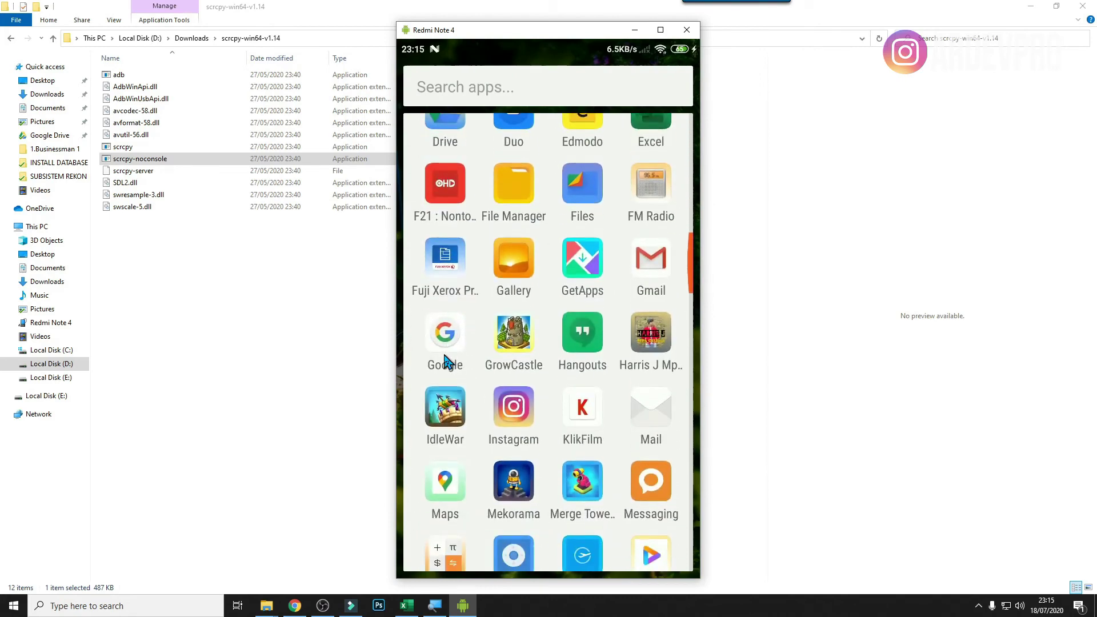
Rotate the mirrored display to landscape and maximize the mirror window with the GrowCastle game running
key(ctrl+Left)
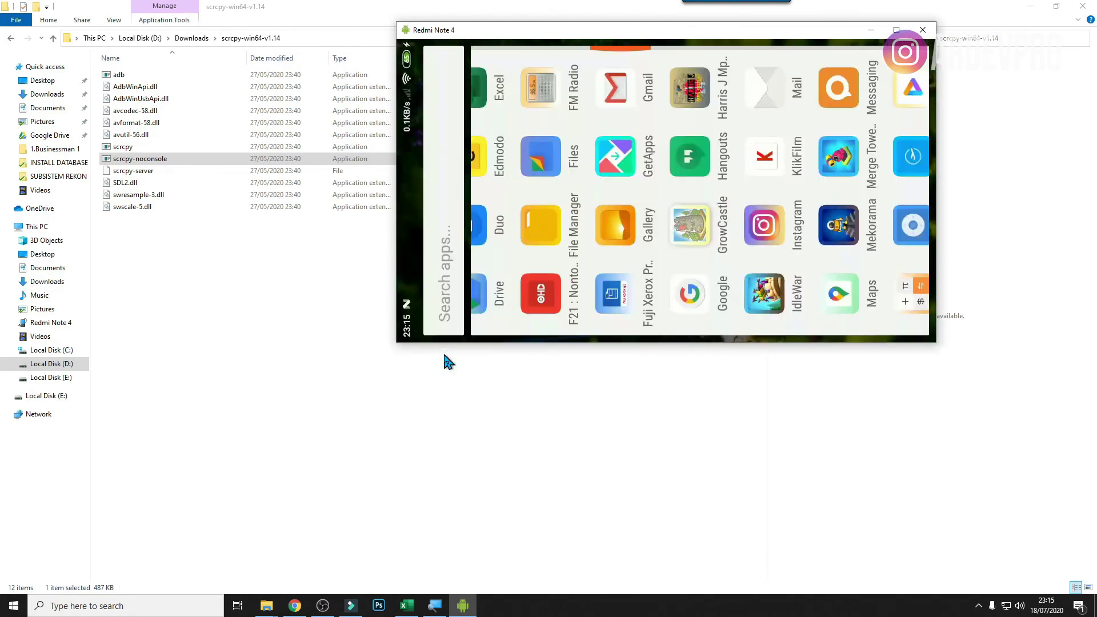
key(ctrl+p)
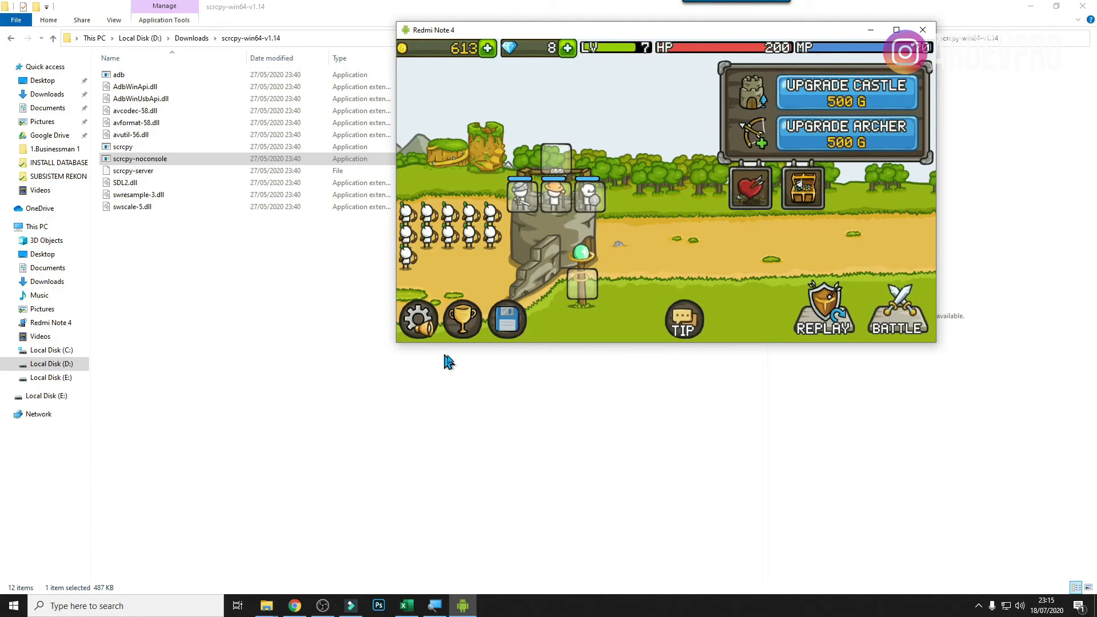
click(896, 30)
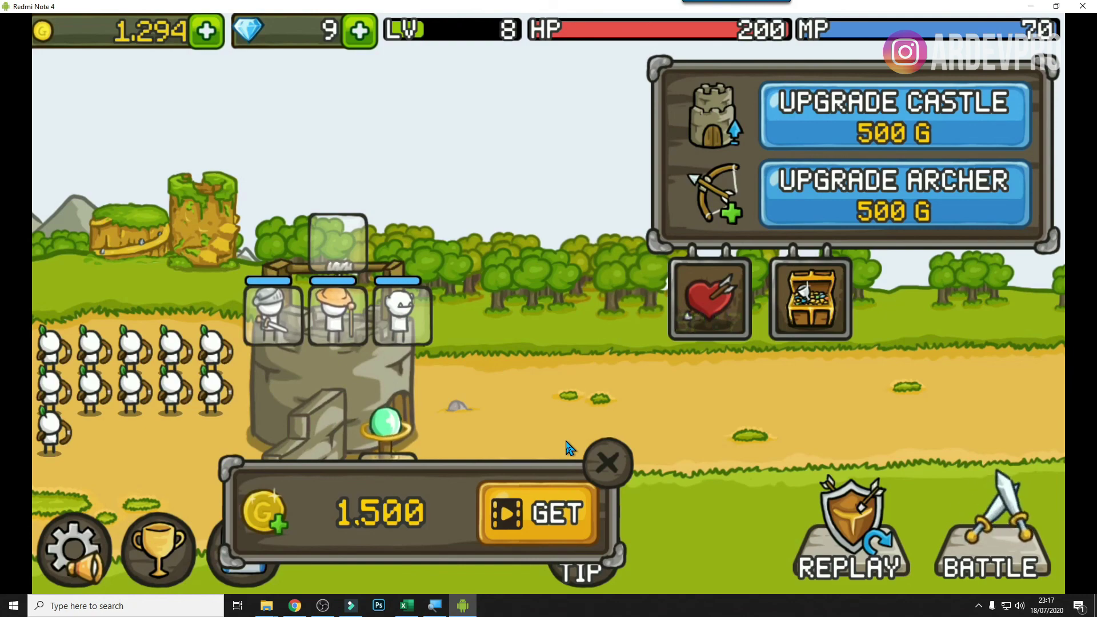
Switch to the OBS window
click(323, 605)
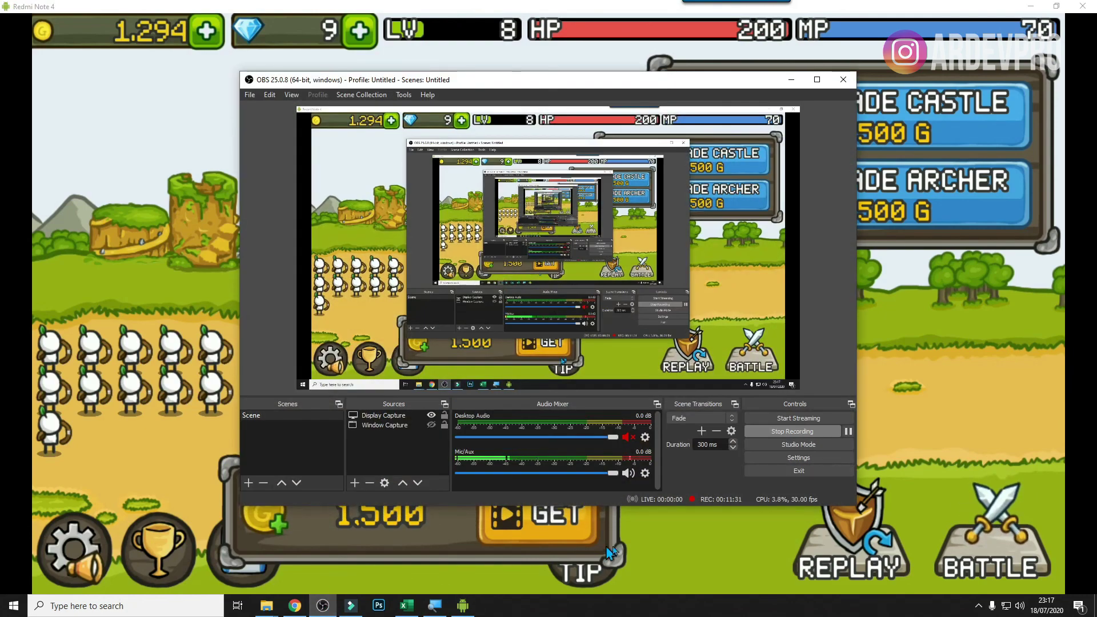